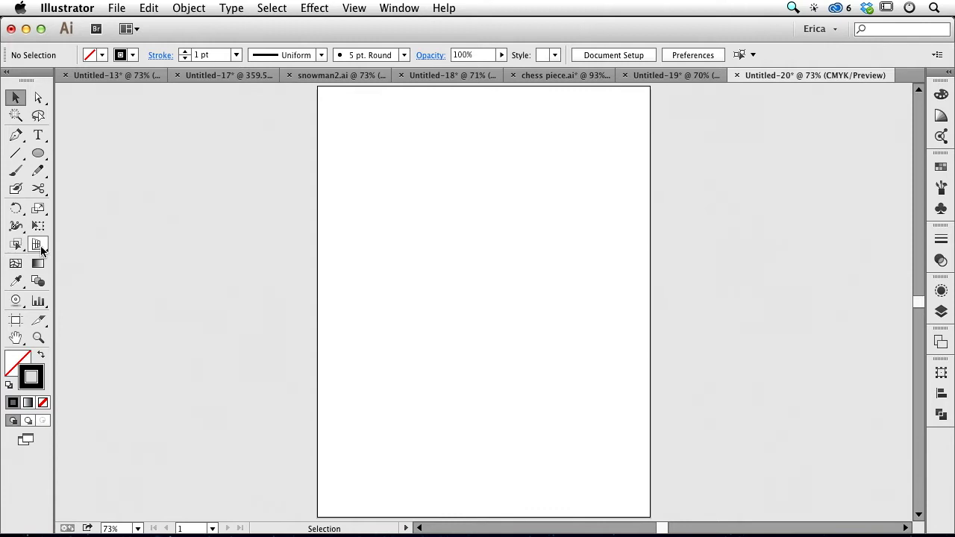
# Display the two-point perspective grid on Untitled-20, then hide it with the plane-switching widget
pyautogui.click(36, 248)
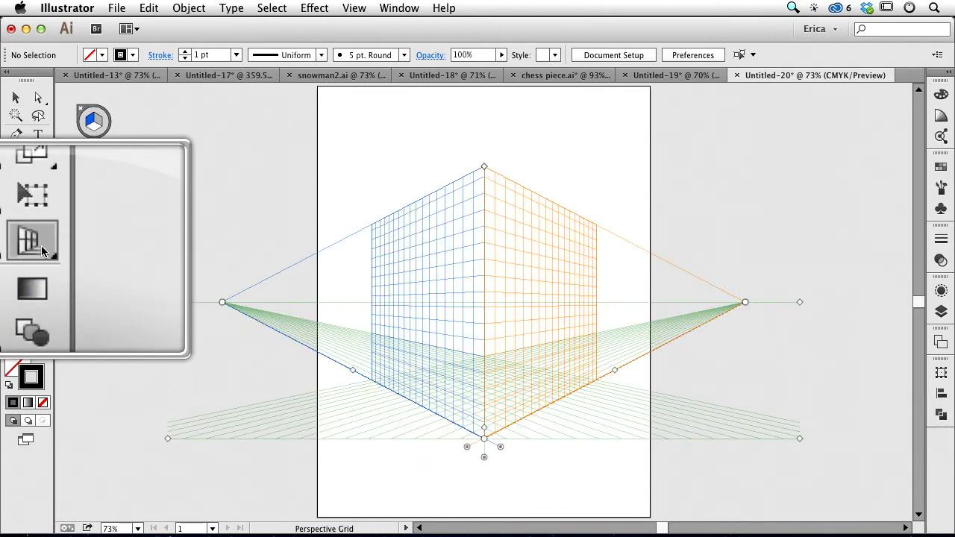
pyautogui.hotkey('shift', 'p')
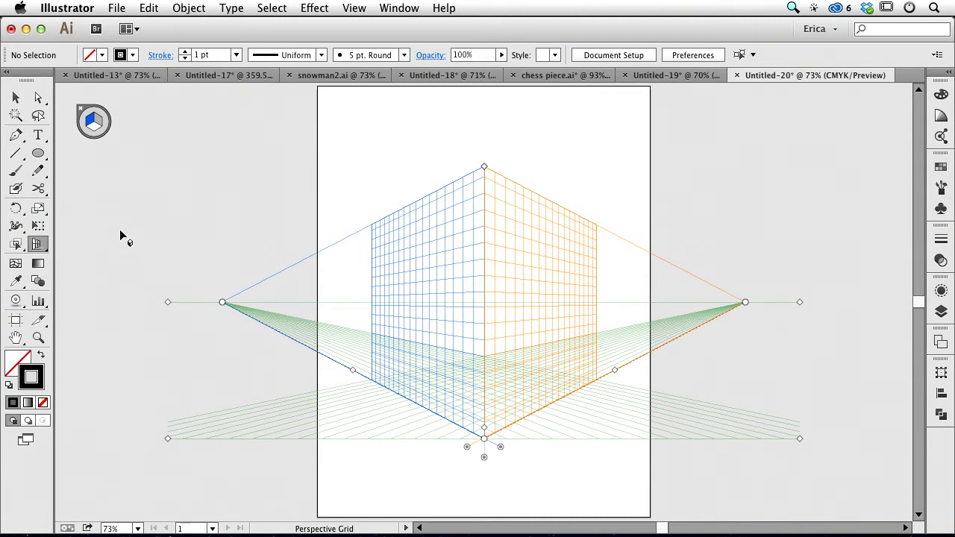
pyautogui.click(79, 107)
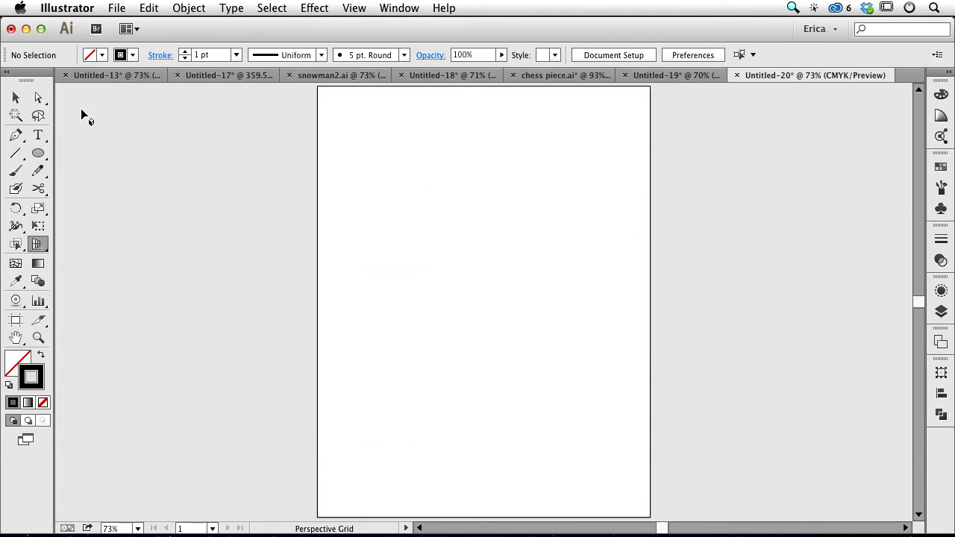
# Show the perspective grid again using View > Perspective Grid > Show Grid
pyautogui.click(227, 8)
pyautogui.moveTo(188, 9)
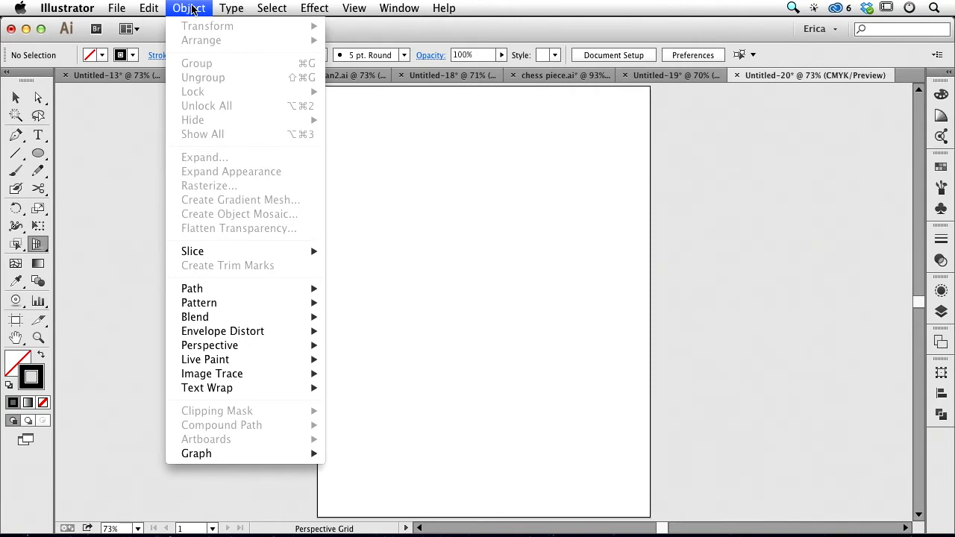
pyautogui.moveTo(353, 9)
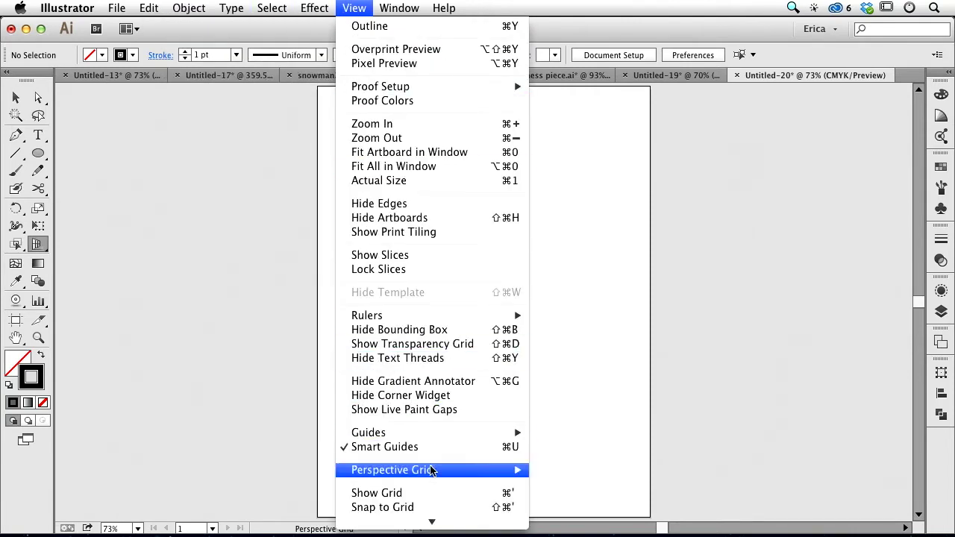
pyautogui.moveTo(439, 479)
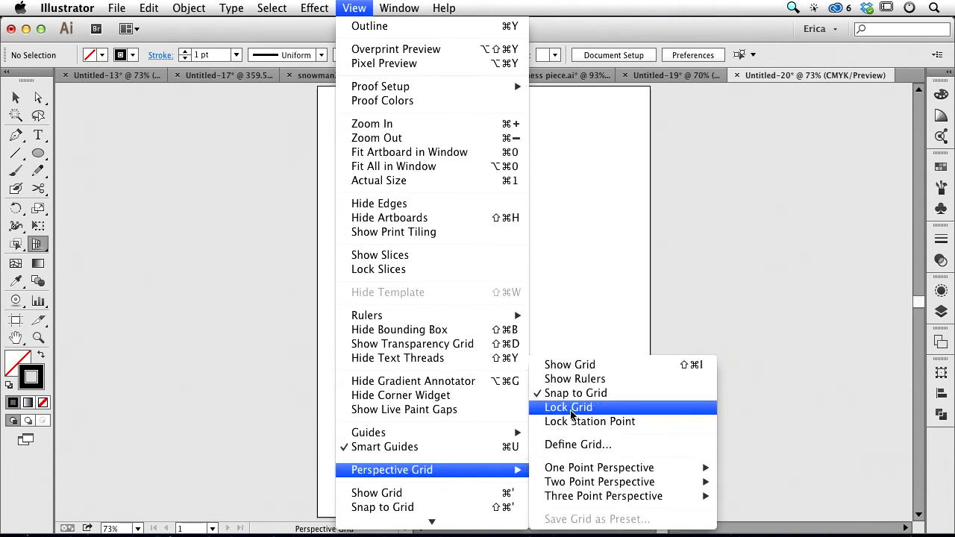
pyautogui.click(583, 370)
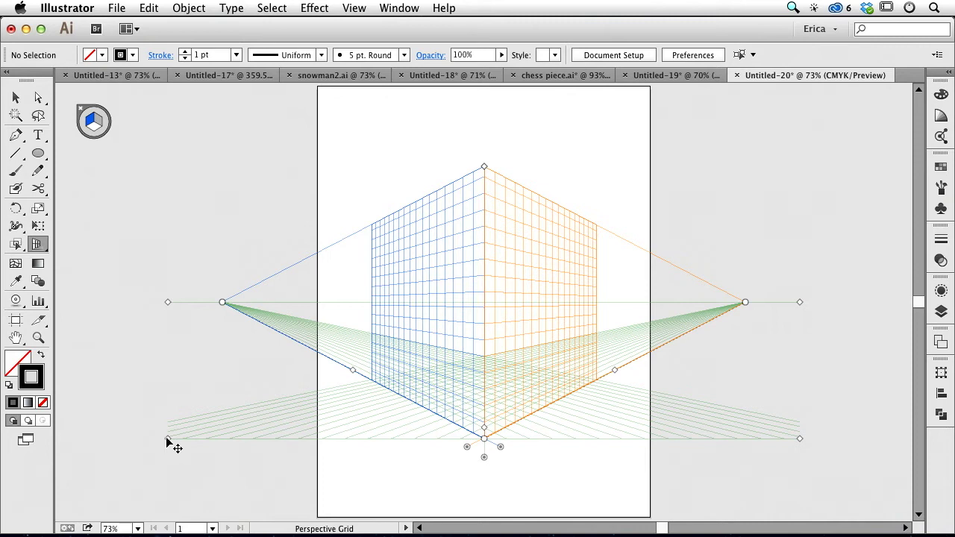
pyautogui.moveTo(169, 440)
pyautogui.mouseDown()
pyautogui.moveTo(174, 399)
pyautogui.moveTo(170, 425)
pyautogui.mouseUp()
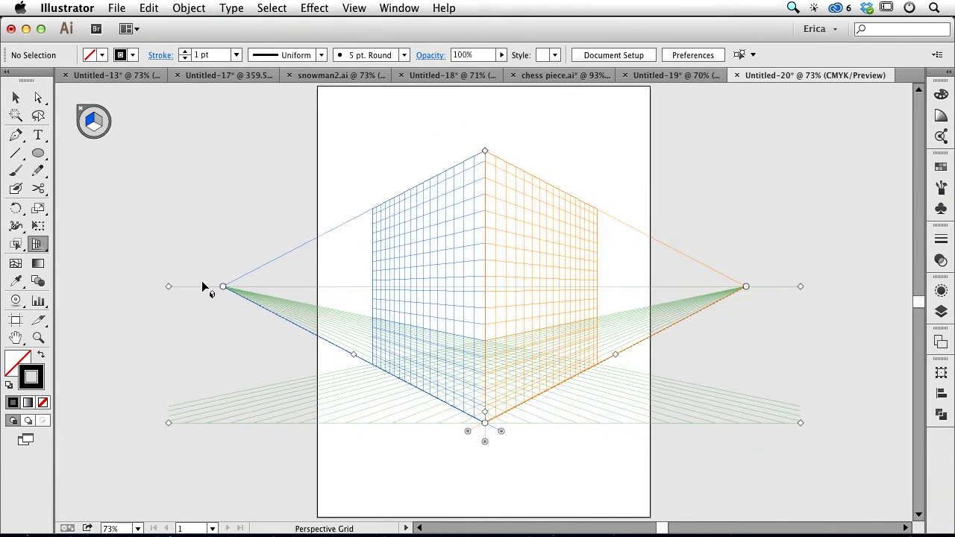
# Browse the View > Perspective Grid presets and close the menu without choosing one
pyautogui.click(314, 8)
pyautogui.click(354, 8)
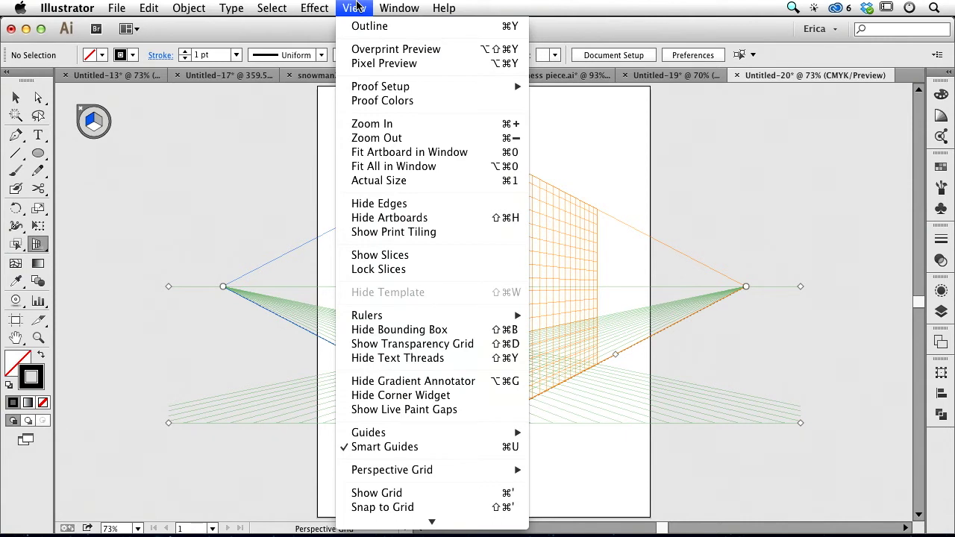
pyautogui.moveTo(427, 472)
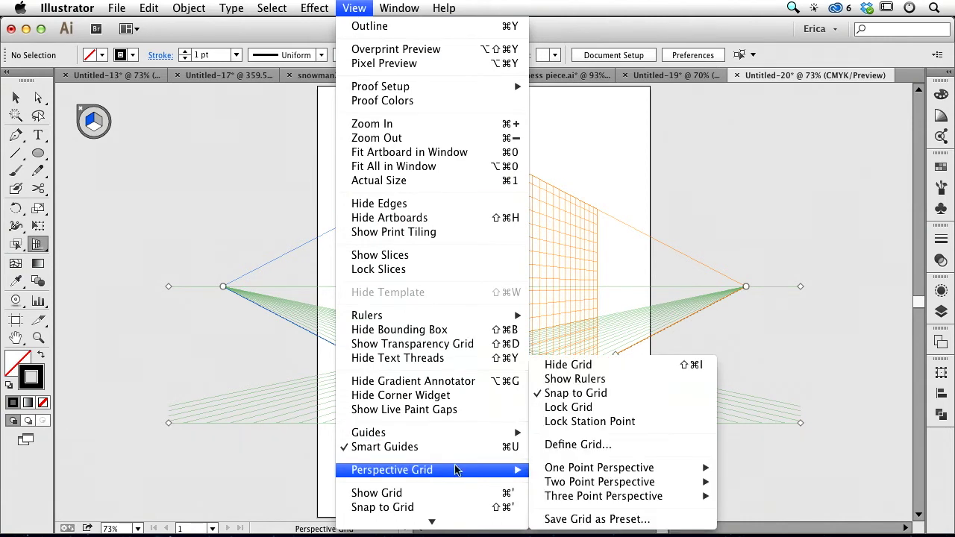
pyautogui.moveTo(583, 500)
pyautogui.moveTo(580, 483)
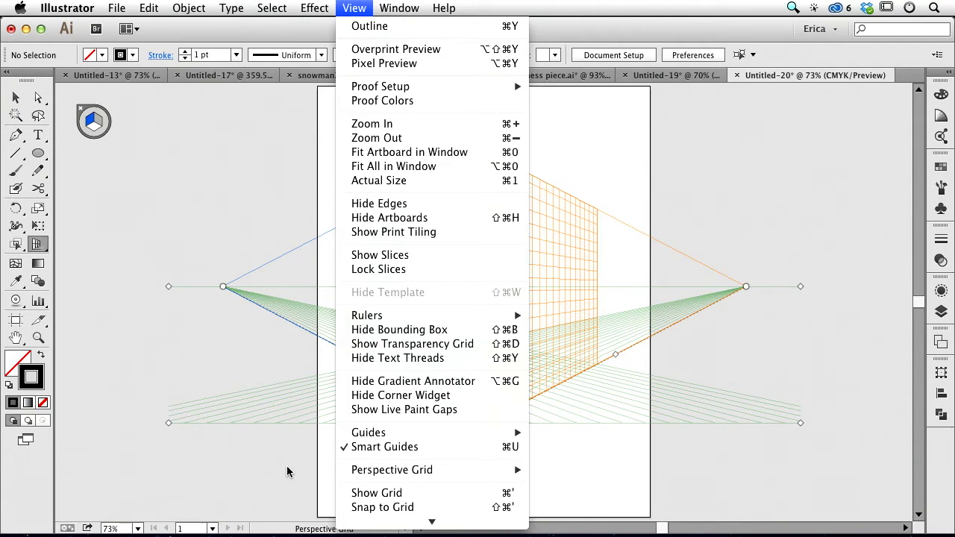
pyautogui.click(287, 466)
# Shift the grid slightly lower-right, drop the horizon toward the ground line, and raise the vertical extent
pyautogui.moveTo(172, 429)
pyautogui.mouseDown()
pyautogui.moveTo(177, 488)
pyautogui.moveTo(181, 422)
pyautogui.mouseUp()
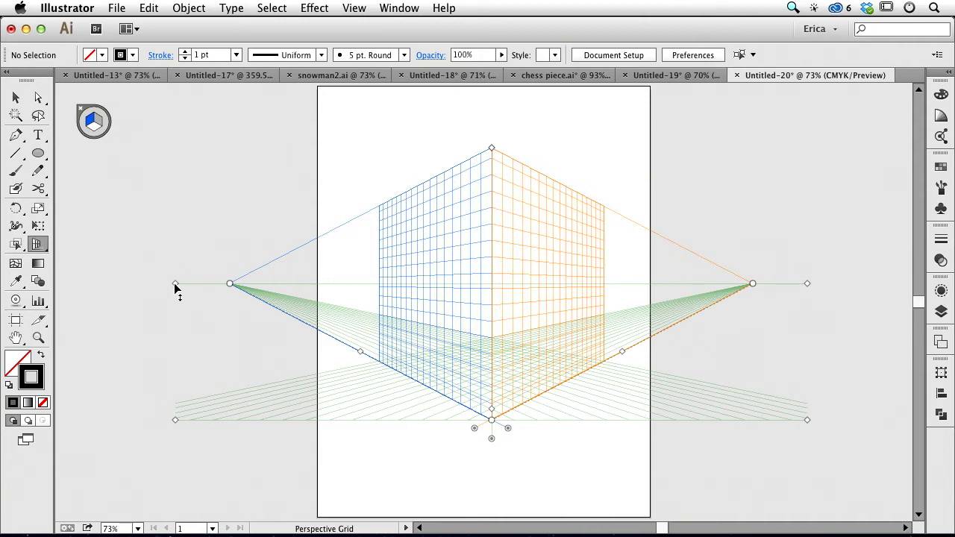
pyautogui.moveTo(175, 290); pyautogui.dragTo(162, 379)
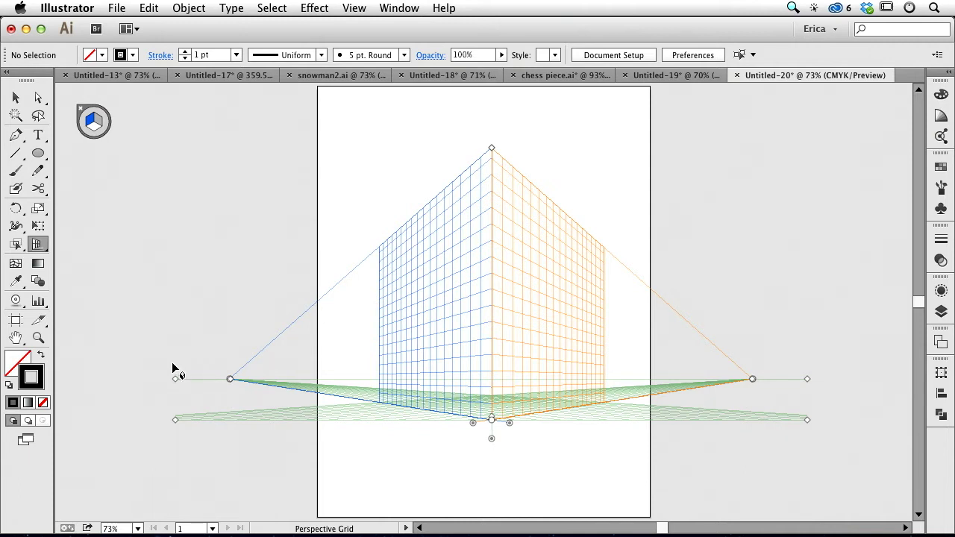
pyautogui.moveTo(493, 147)
pyautogui.mouseDown()
pyautogui.moveTo(481, 305)
pyautogui.moveTo(494, 93)
pyautogui.moveTo(493, 142)
pyautogui.mouseUp()
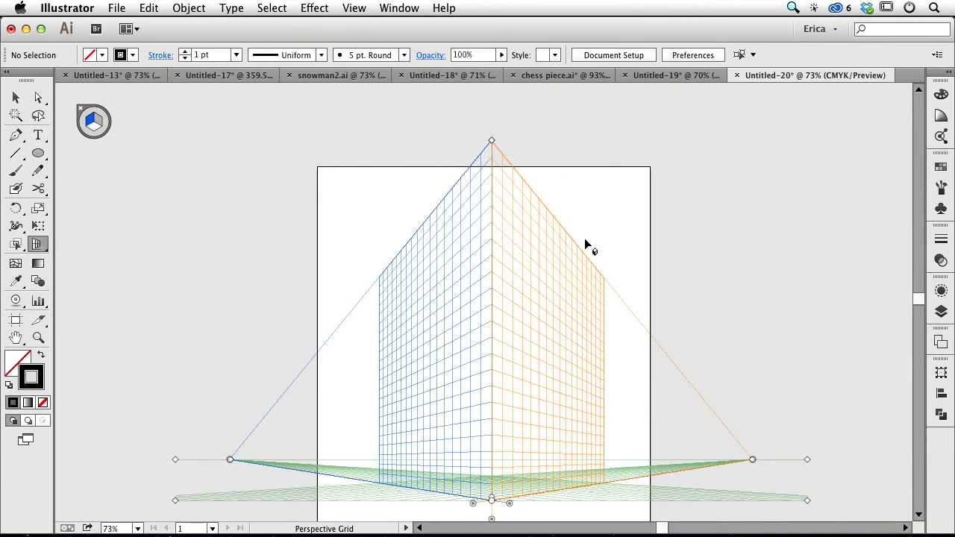
# Zoom out to 25%, zoom back in to 50%, and scroll the canvas
pyautogui.press('super+space')
pyautogui.press('alt+super+space')
pyautogui.keyDown('alt'); pyautogui.keyDown('super'); pyautogui.click(557, 306); pyautogui.keyUp('super'); pyautogui.keyUp('alt')
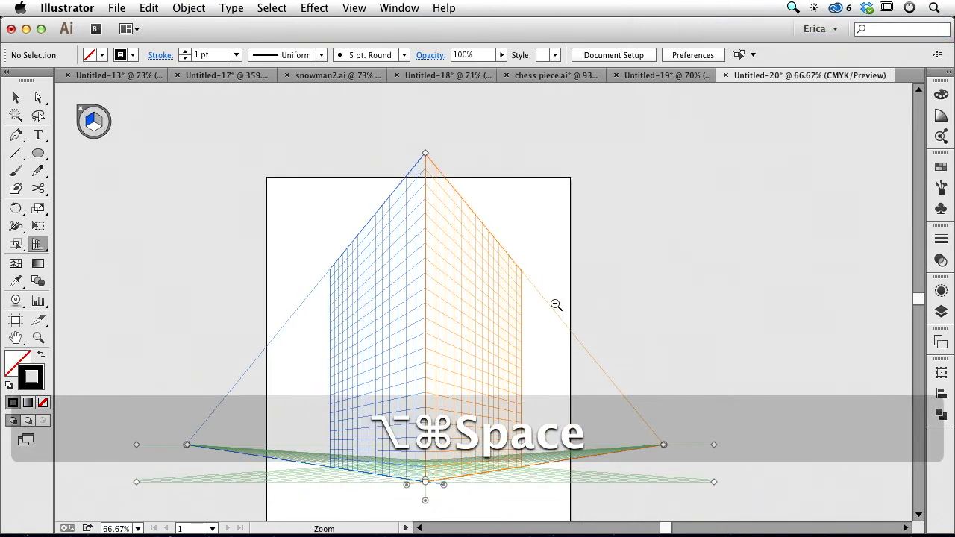
pyautogui.keyDown('alt'); pyautogui.keyDown('super'); pyautogui.click(553, 305); pyautogui.keyUp('super'); pyautogui.keyUp('alt')
pyautogui.keyDown('alt'); pyautogui.keyDown('super'); pyautogui.click(553, 304); pyautogui.keyUp('super'); pyautogui.keyUp('alt')
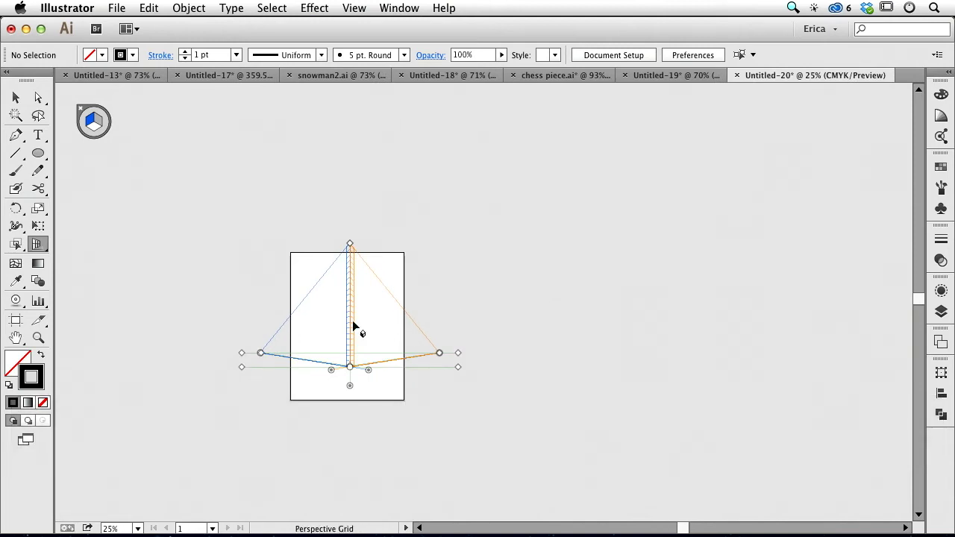
pyautogui.press('super+space')
pyautogui.keyDown('super'); pyautogui.click(351, 325); pyautogui.keyUp('super')
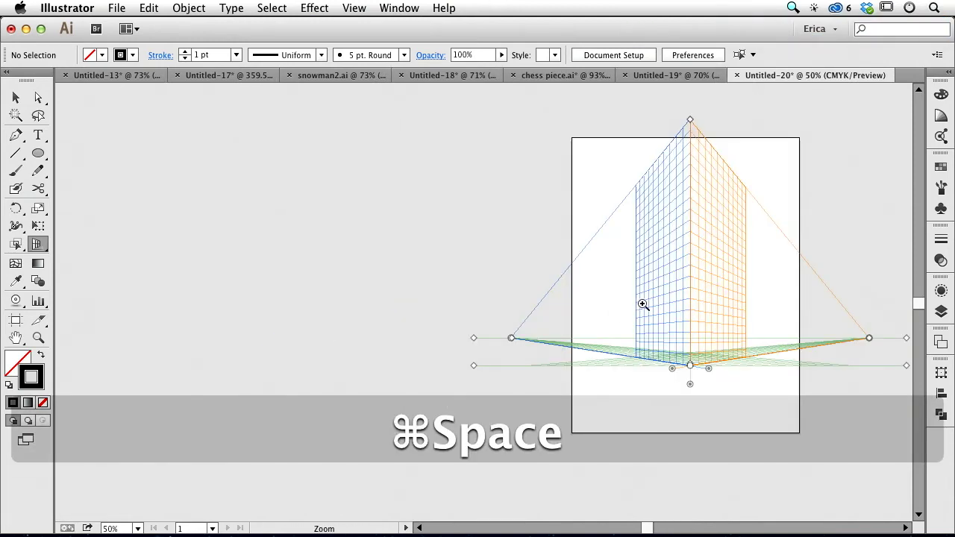
pyautogui.click(905, 529)
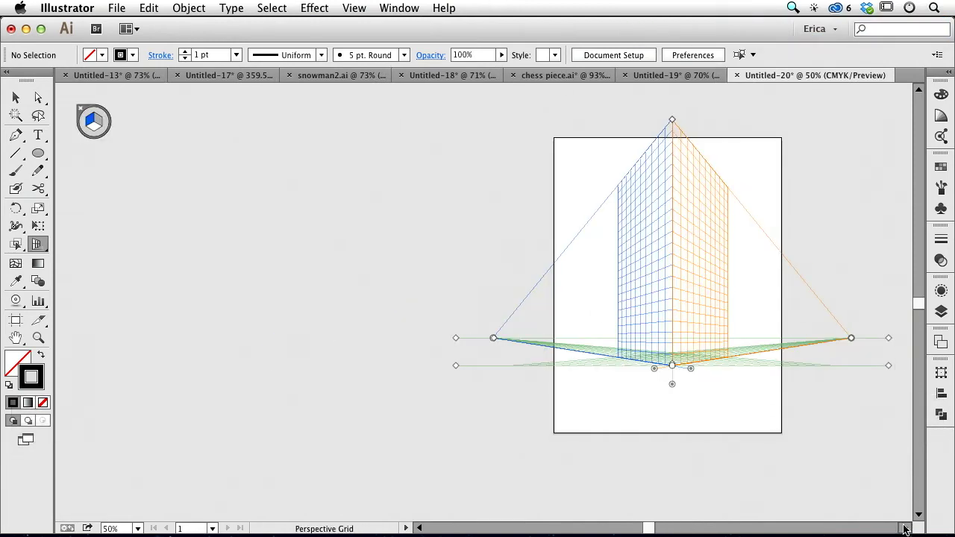
pyautogui.click(905, 529)
pyautogui.click(905, 528)
pyautogui.click(904, 528)
pyautogui.click(903, 528)
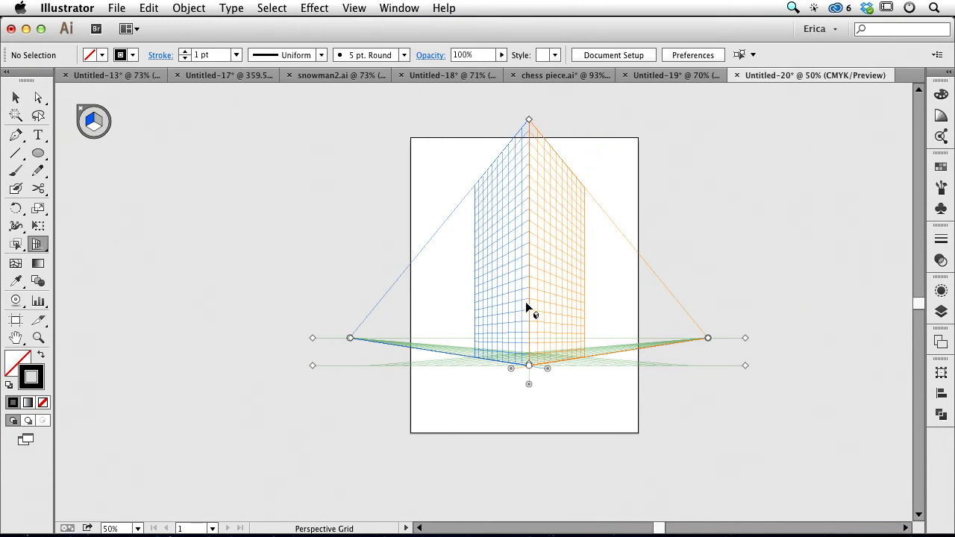
# Lower the grid's top vertical-extent point so the walls end well inside the artboard
pyautogui.moveTo(528, 119); pyautogui.dragTo(531, 99)
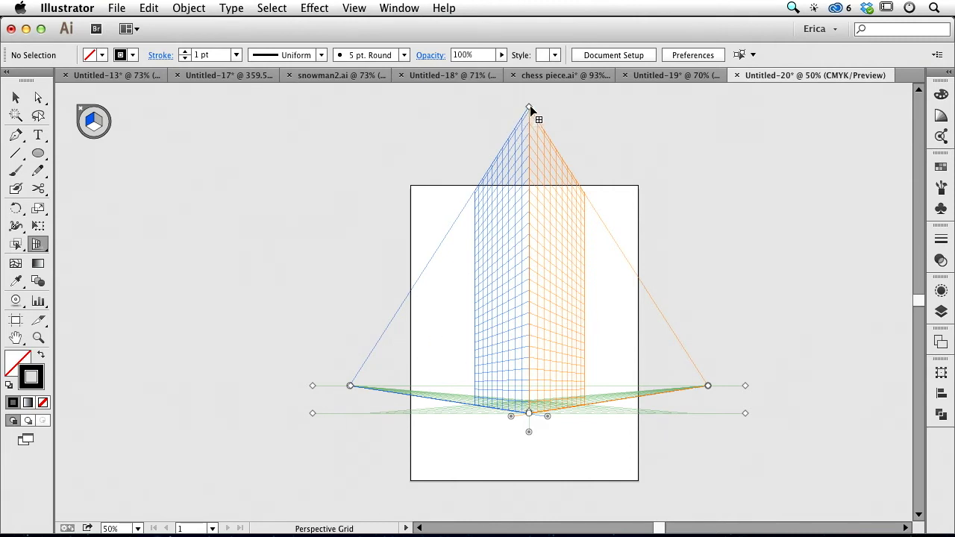
pyautogui.moveTo(530, 109); pyautogui.dragTo(522, 272)
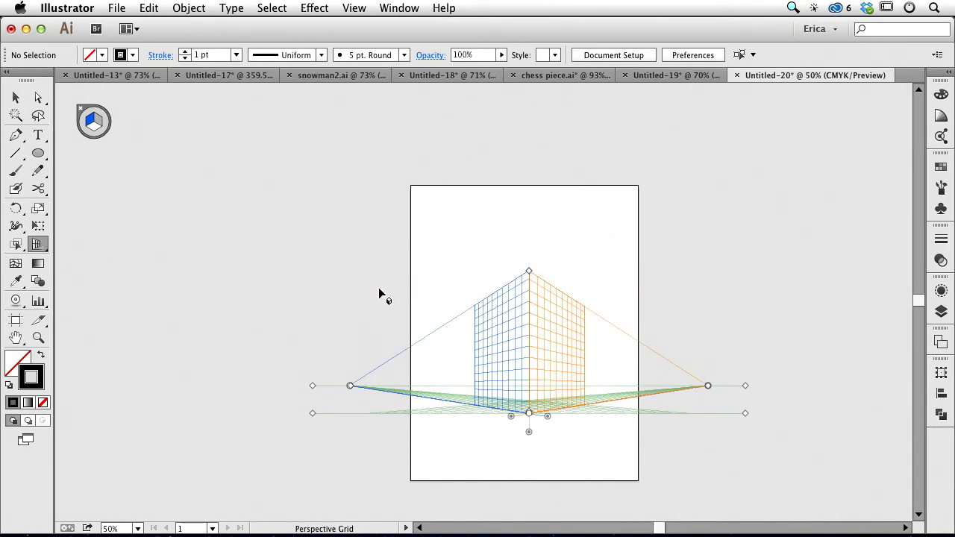
pyautogui.press('super+0')
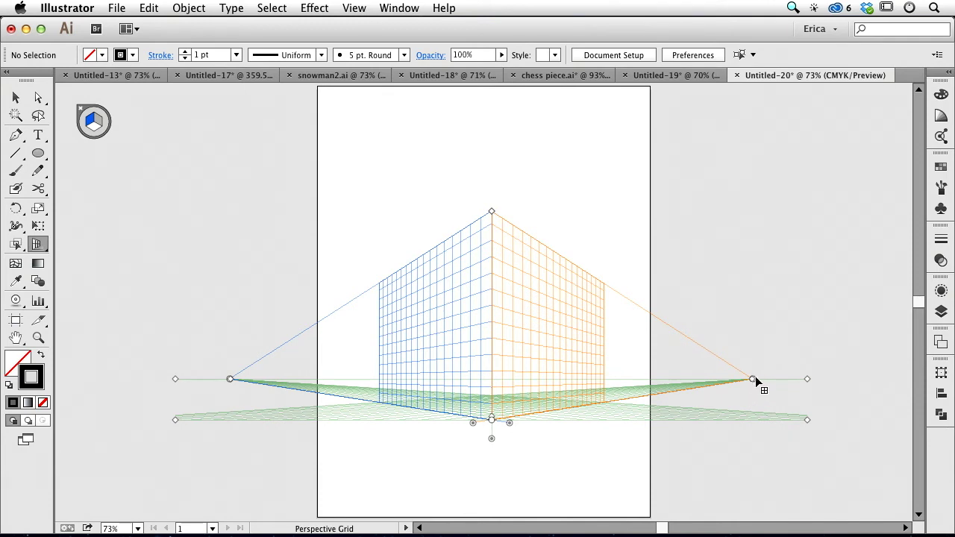
# Adjust the right vanishing point and ground extent, then slide the right and left planes apart
pyautogui.moveTo(752, 379); pyautogui.dragTo(753, 380)
pyautogui.moveTo(754, 381); pyautogui.dragTo(741, 414)
pyautogui.moveTo(472, 423); pyautogui.dragTo(473, 447)
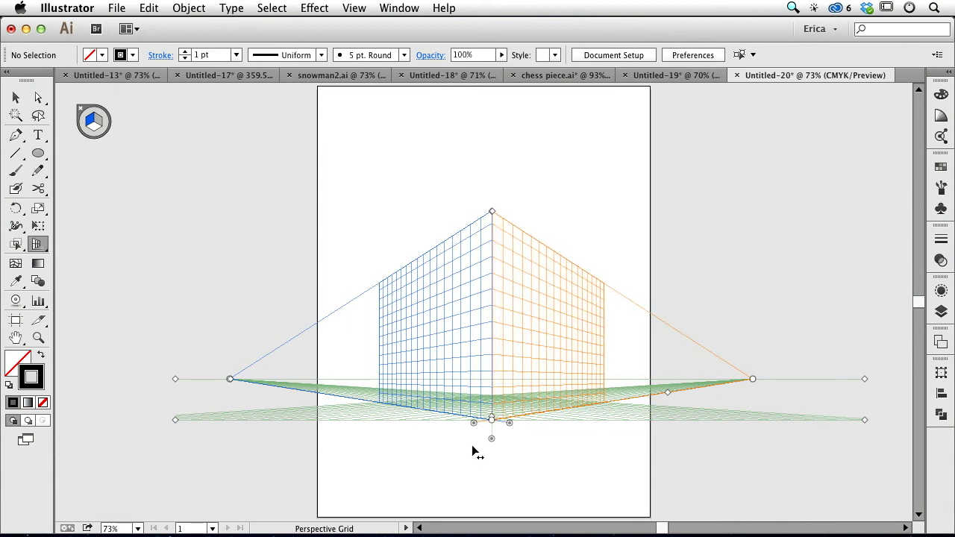
pyautogui.moveTo(473, 448); pyautogui.dragTo(580, 438)
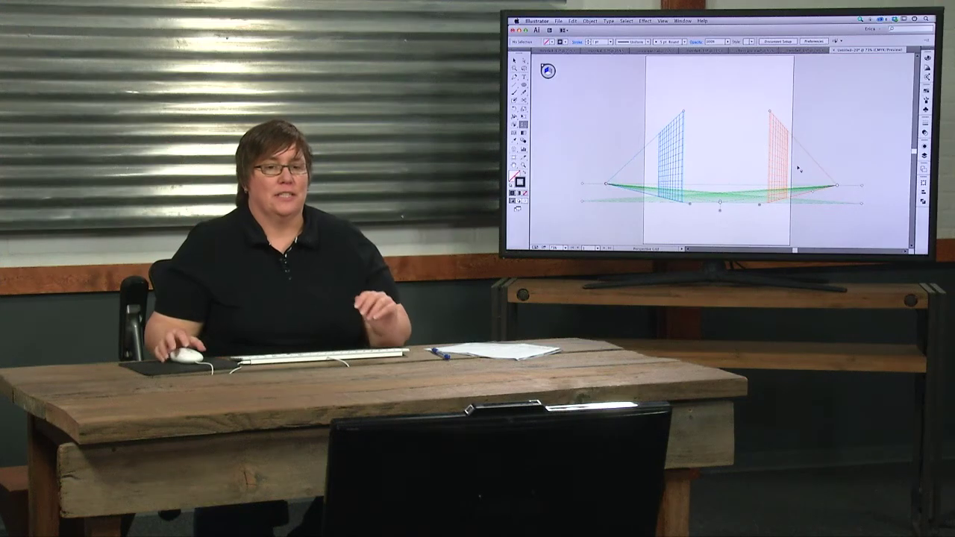
# Undo the two plane changes and raise the grid top so the planes grow taller
pyautogui.press('super+z')
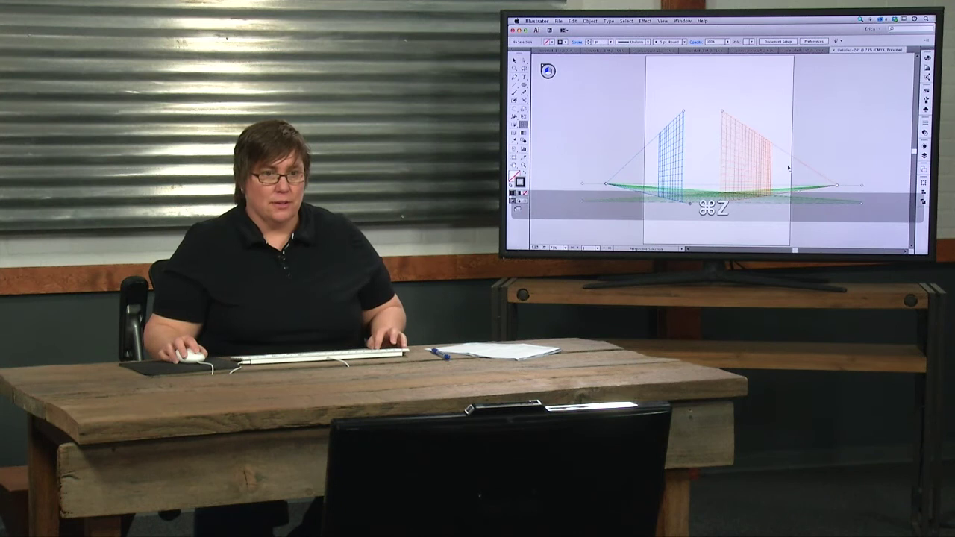
pyautogui.press('super+z')
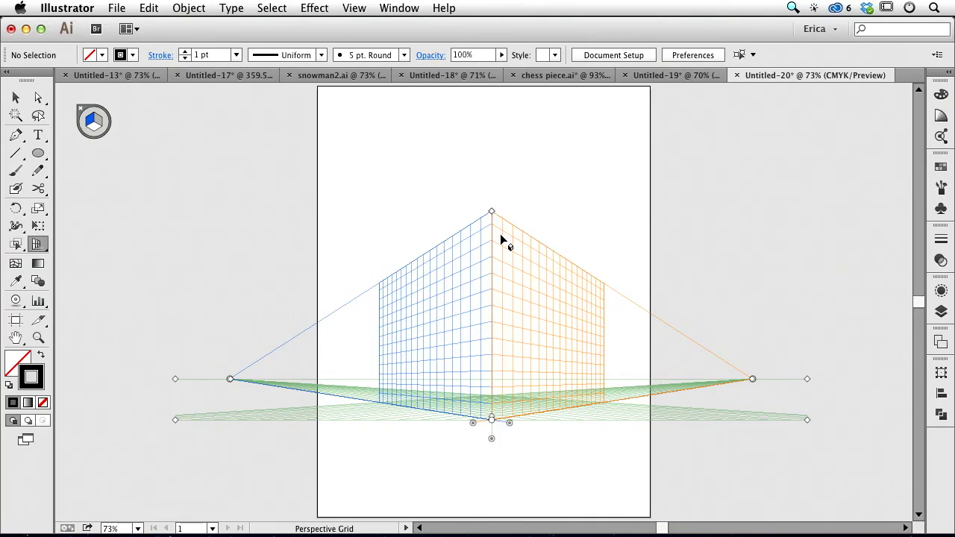
pyautogui.moveTo(490, 209); pyautogui.dragTo(492, 175)
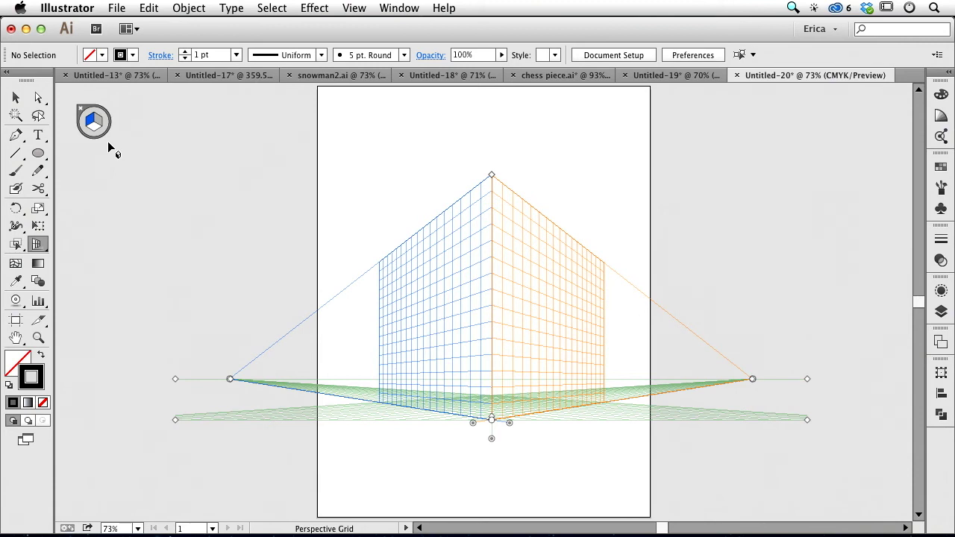
# Make the left plane active and draw a rectangle on it with the Rectangle tool
pyautogui.hotkey('shift', 'v')
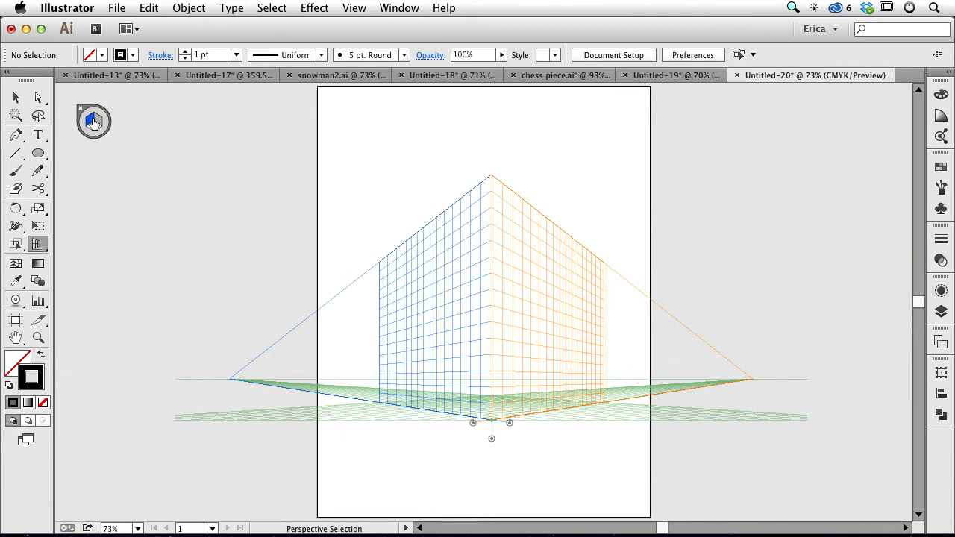
pyautogui.hotkey('shift', 'p')
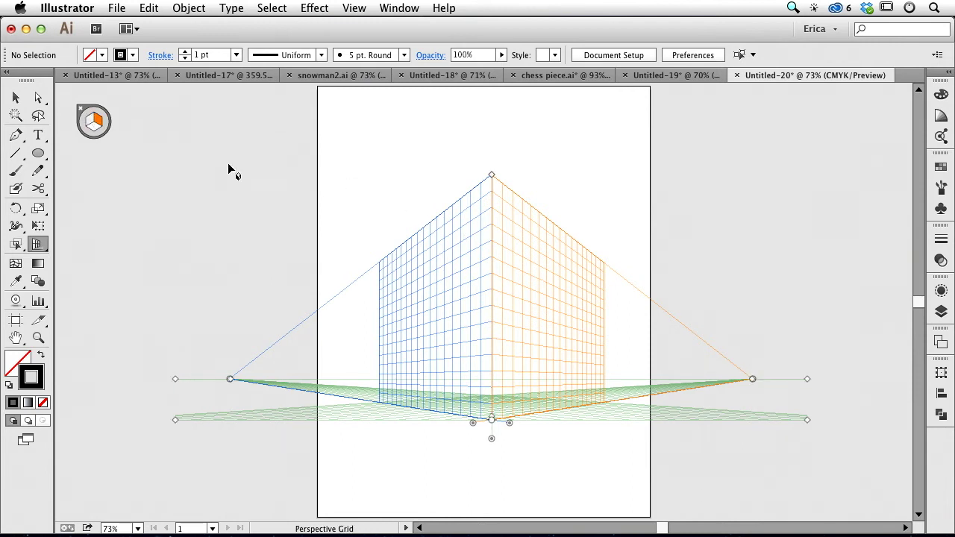
pyautogui.click(100, 129)
pyautogui.press('1')
pyautogui.moveTo(39, 153); pyautogui.dragTo(126, 158)
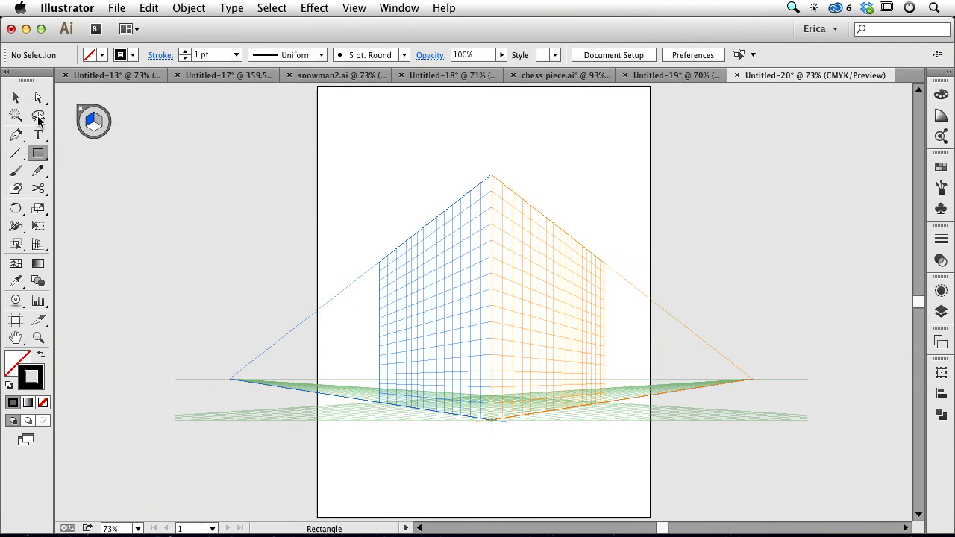
pyautogui.moveTo(336, 116); pyautogui.dragTo(366, 143)
# Undo the perspective rectangle, draw a flat rectangle near the artboard top, and nudge it lower
pyautogui.hotkey('ctrl', 'z')
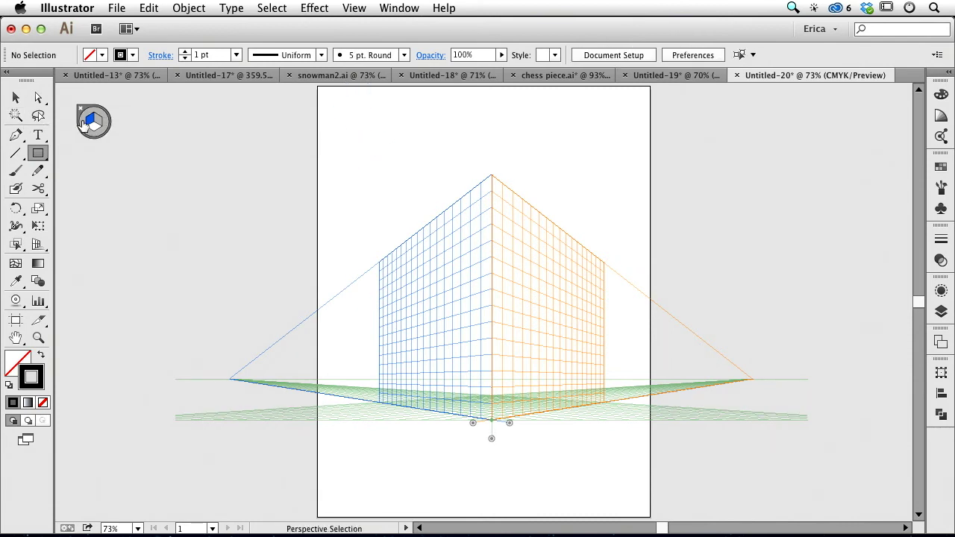
pyautogui.click(84, 127)
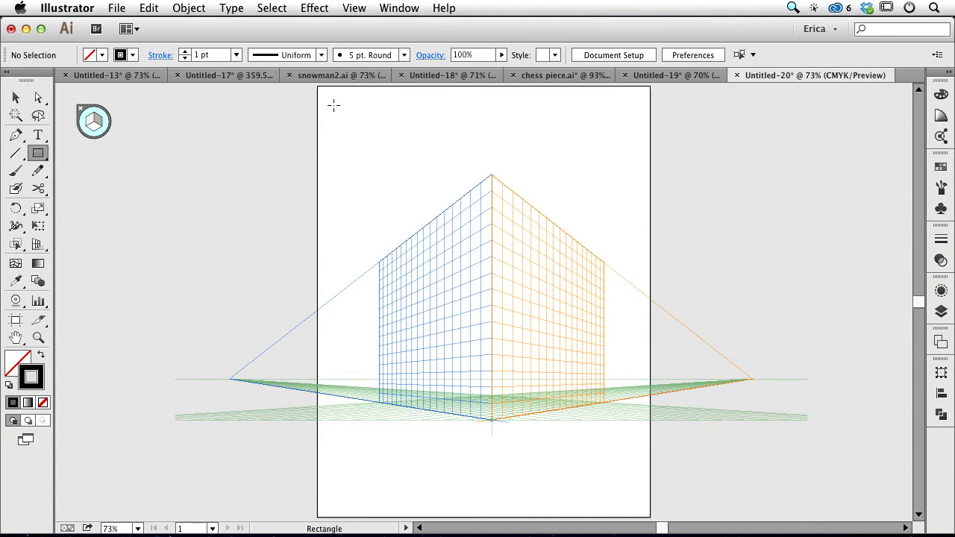
pyautogui.moveTo(334, 105); pyautogui.dragTo(447, 163)
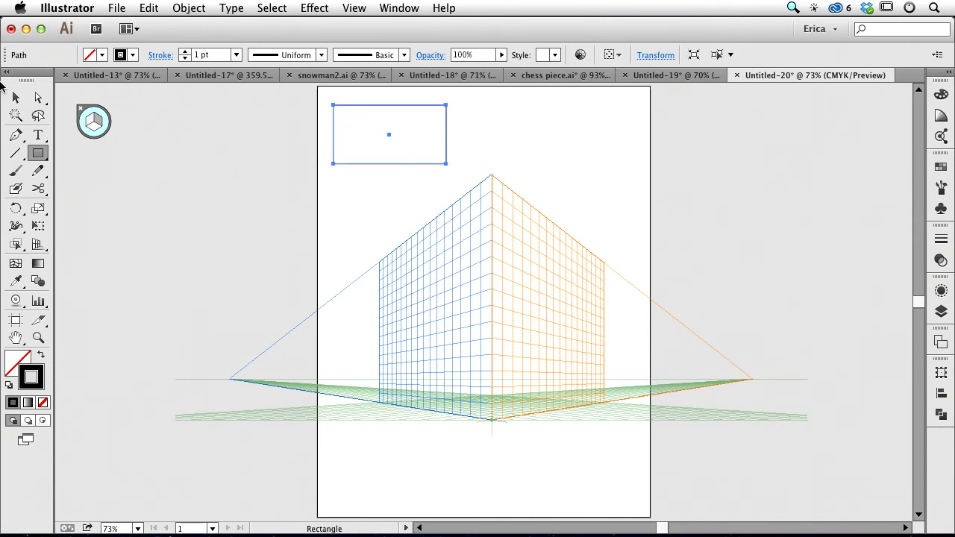
pyautogui.click(17, 96)
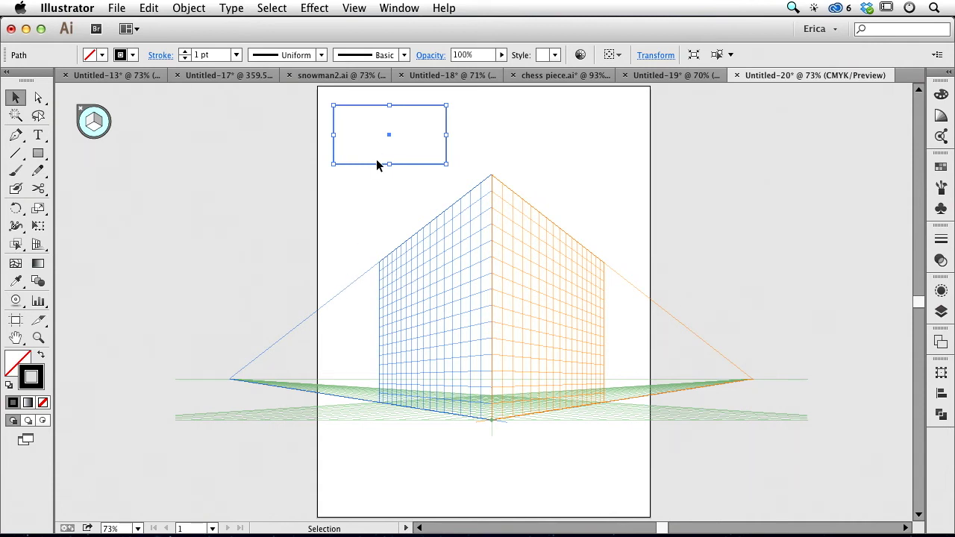
pyautogui.moveTo(370, 166); pyautogui.dragTo(368, 186)
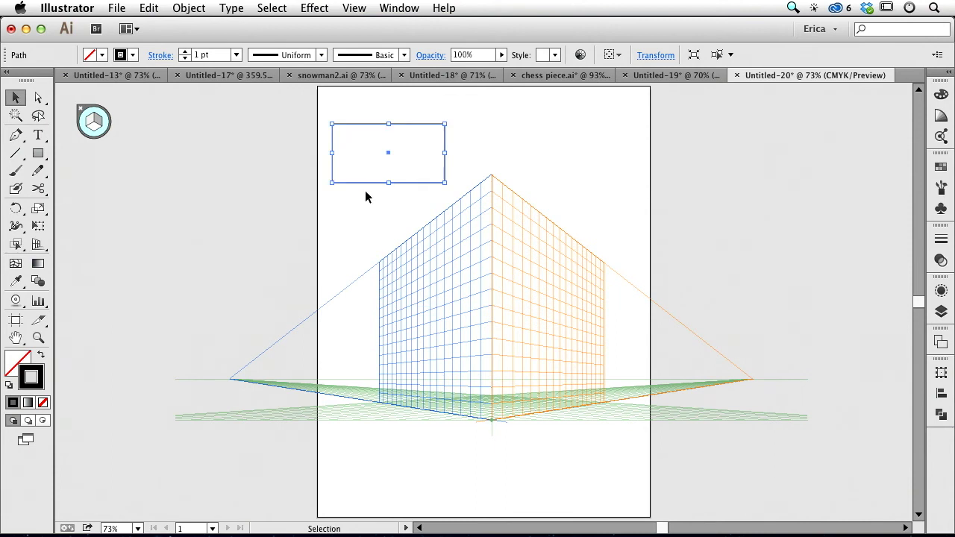
# Tear the perspective tools into a floating panel on the pasteboard with Perspective Selection active
pyautogui.click(36, 245)
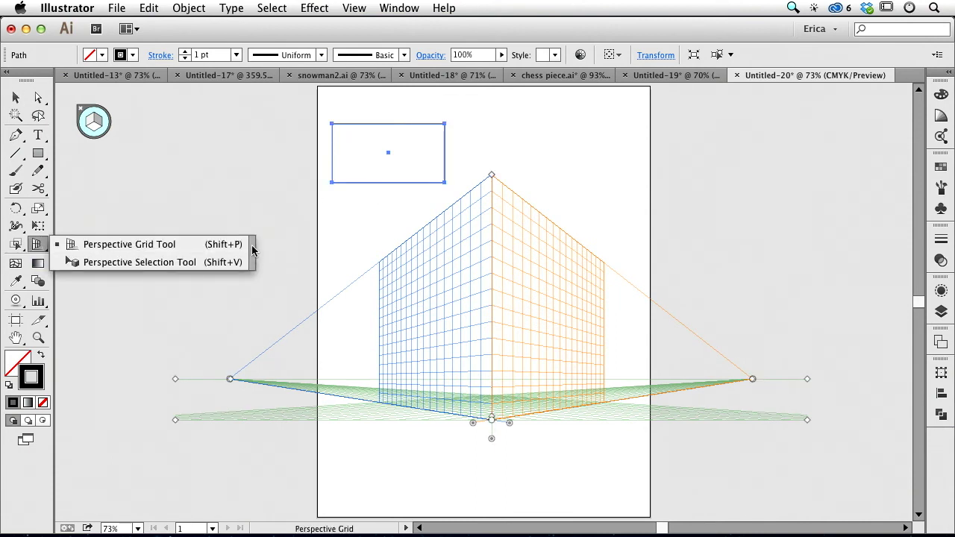
pyautogui.click(251, 256)
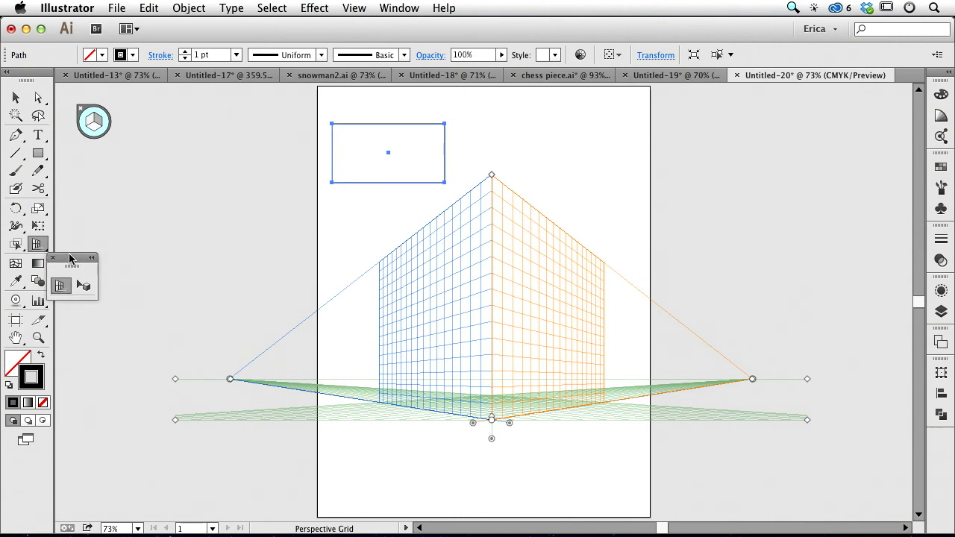
pyautogui.moveTo(78, 255); pyautogui.dragTo(230, 120)
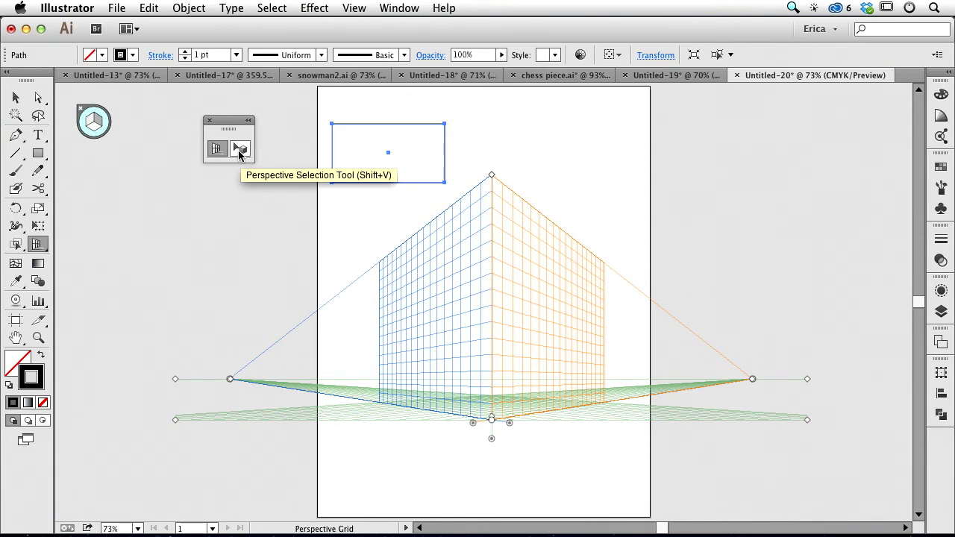
pyautogui.click(240, 151)
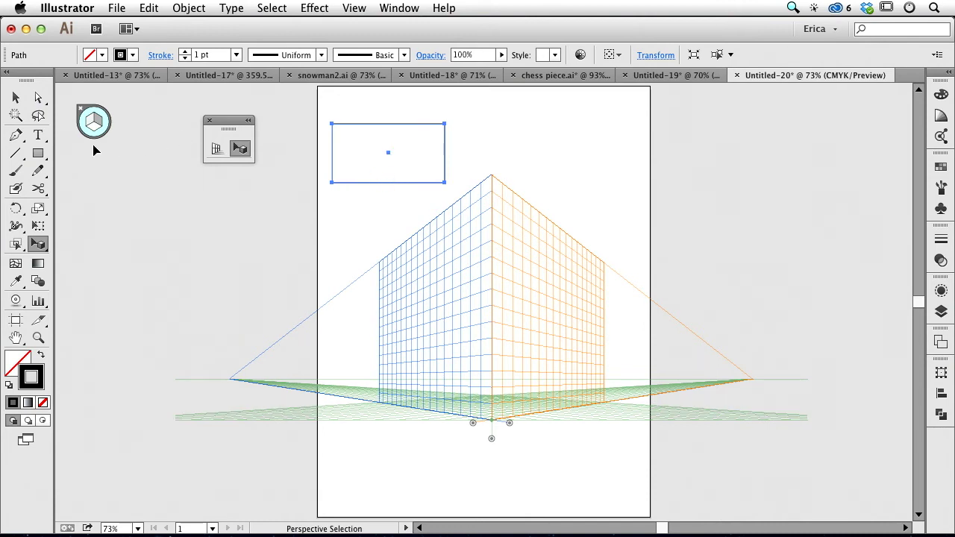
pyautogui.click(15, 103)
pyautogui.click(240, 148)
# Delete the flat rectangle and draw a tall door rectangle on the left perspective plane
pyautogui.press('Delete')
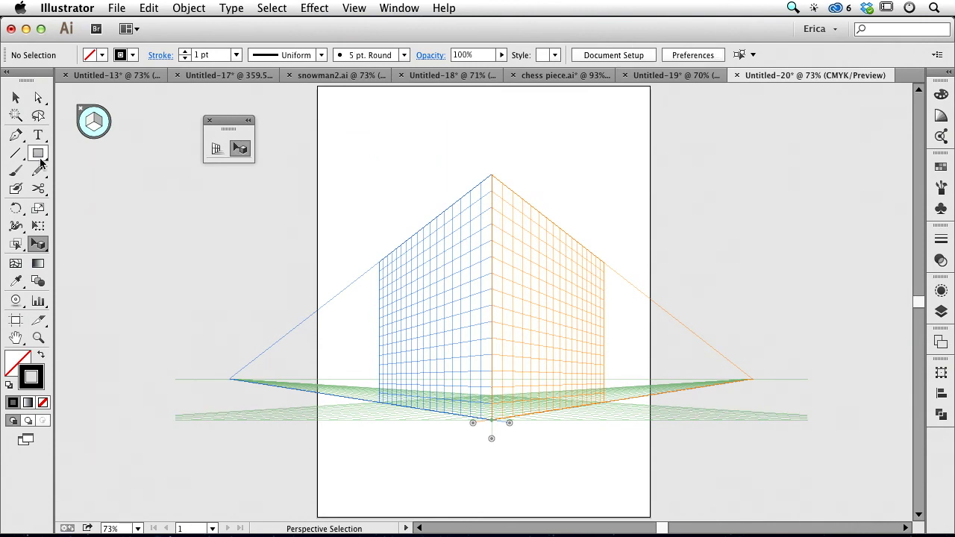
pyautogui.click(39, 153)
pyautogui.click(91, 122)
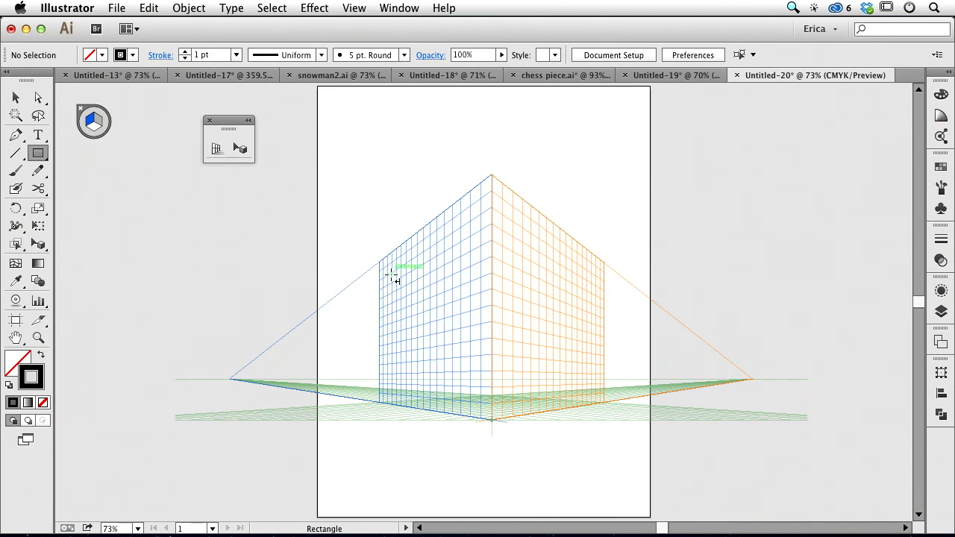
pyautogui.moveTo(392, 277); pyautogui.dragTo(426, 373)
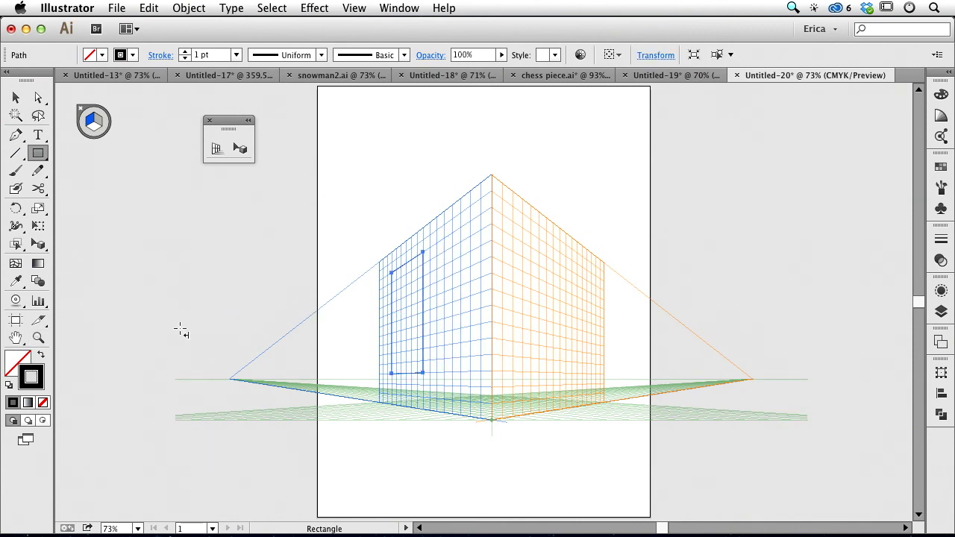
pyautogui.click(941, 238)
# Raise the door rectangle's stroke weight to 8 pt
pyautogui.click(805, 245)
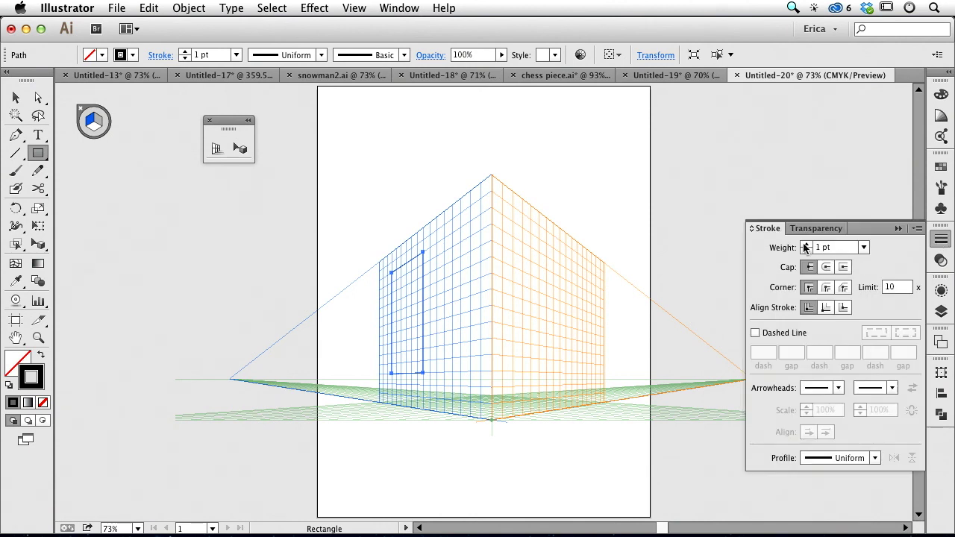
pyautogui.click(805, 244)
pyautogui.click(805, 245)
pyautogui.click(805, 245)
pyautogui.click(806, 245)
pyautogui.click(805, 245)
pyautogui.click(806, 245)
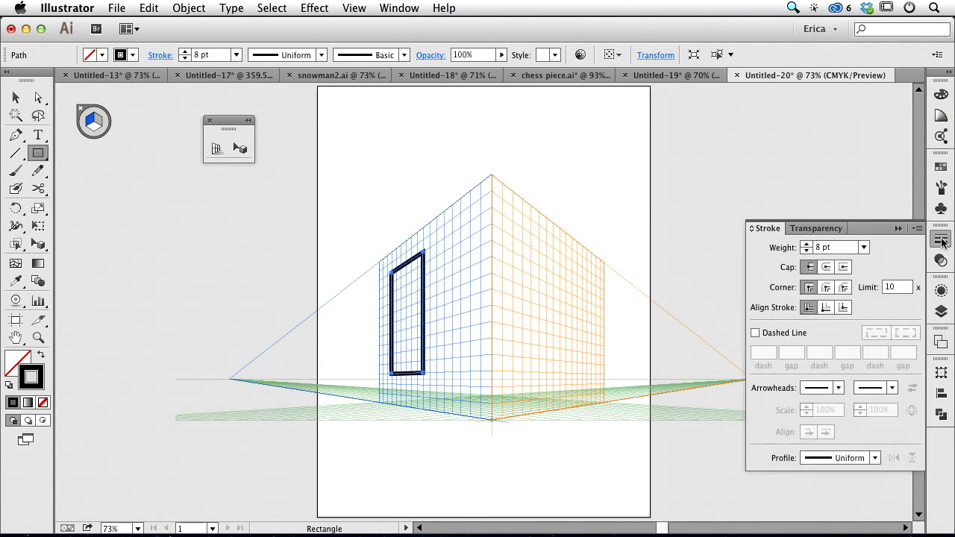
pyautogui.click(941, 239)
# Slide the door rightward along the left plane with the Perspective Selection Tool, undoing a flat move
pyautogui.click(15, 98)
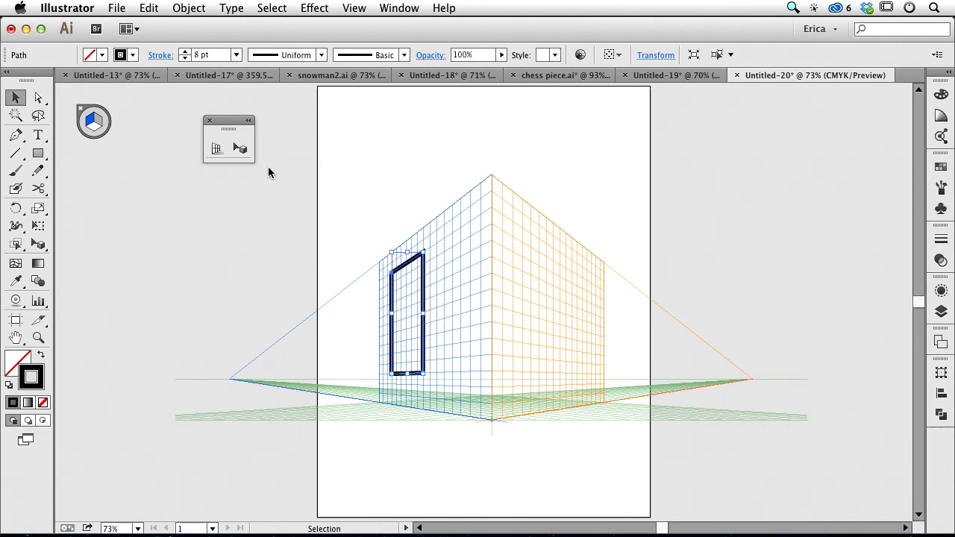
pyautogui.moveTo(405, 266); pyautogui.dragTo(469, 249)
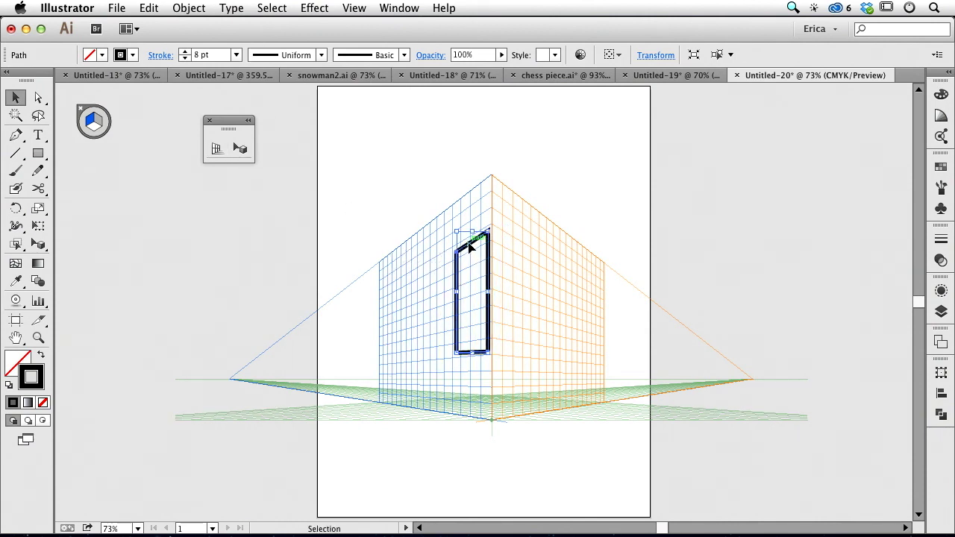
pyautogui.press('super+z')
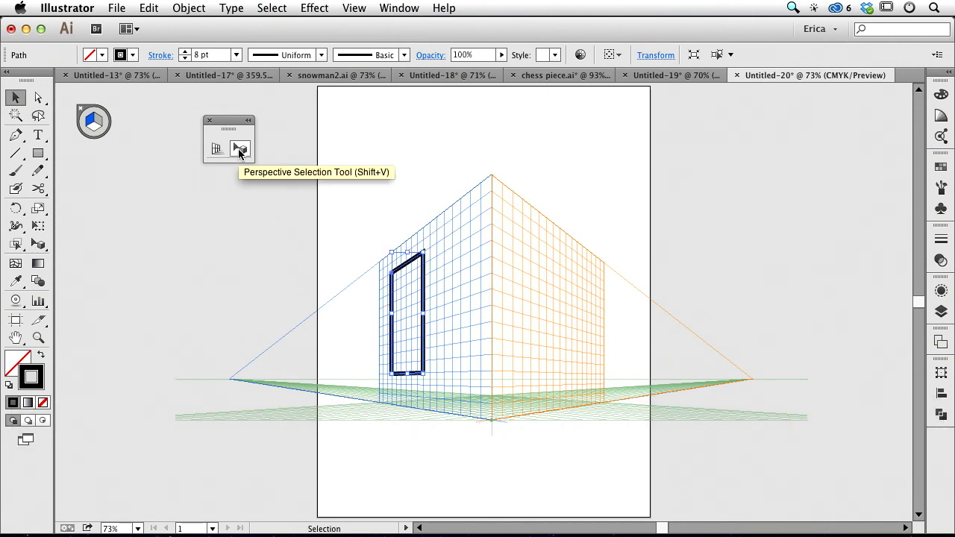
pyautogui.click(239, 150)
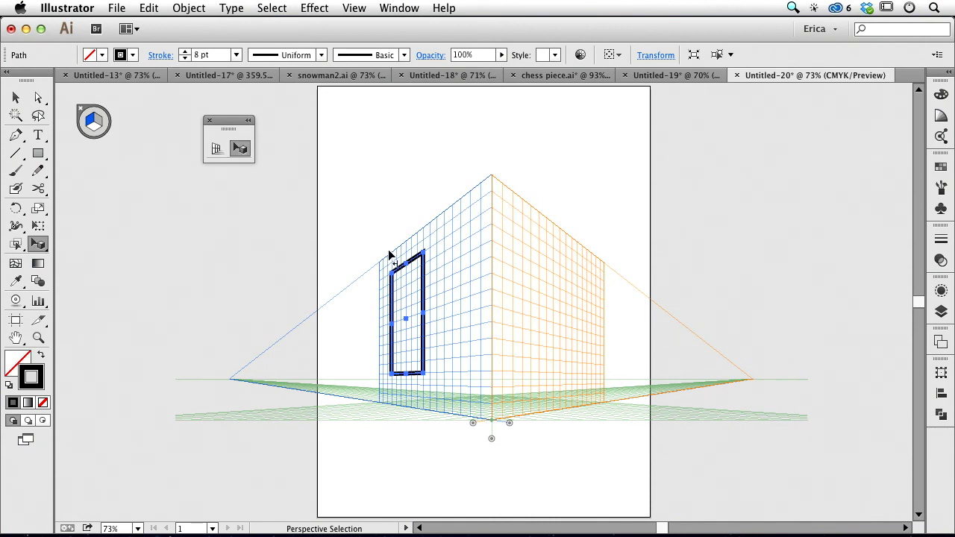
pyautogui.moveTo(398, 273); pyautogui.dragTo(436, 259)
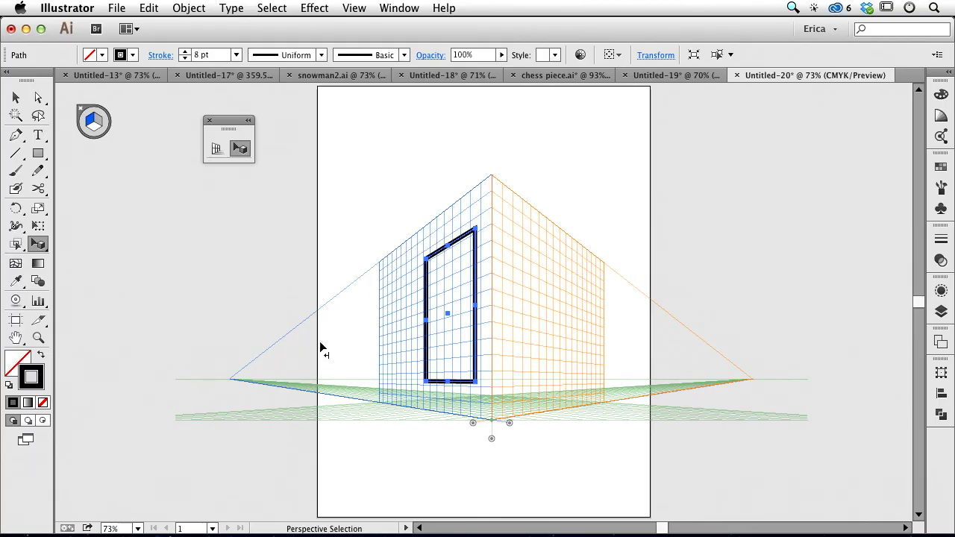